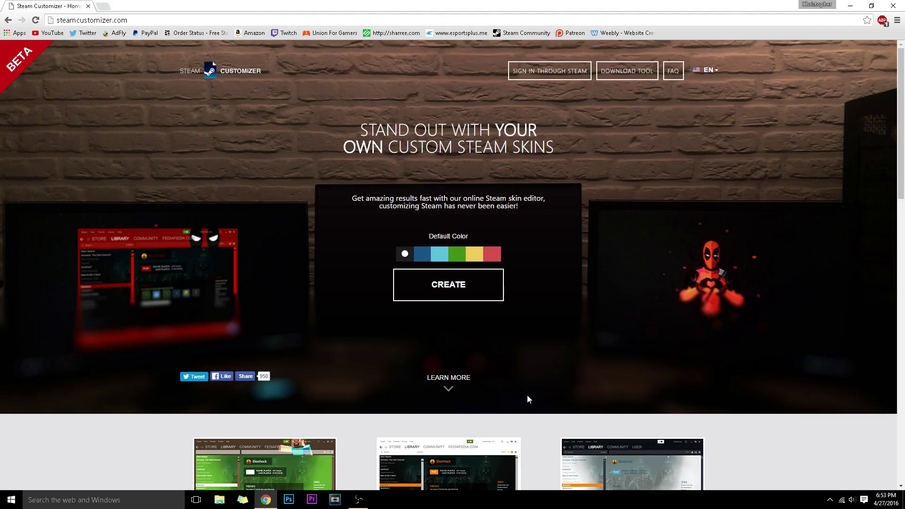
- Browse the steamcustomizer.com homepage and start a new skin with CREATE
{"action": "scroll", "coordinate": [530, 398], "scroll_direction": "down", "scroll_amount": 5}
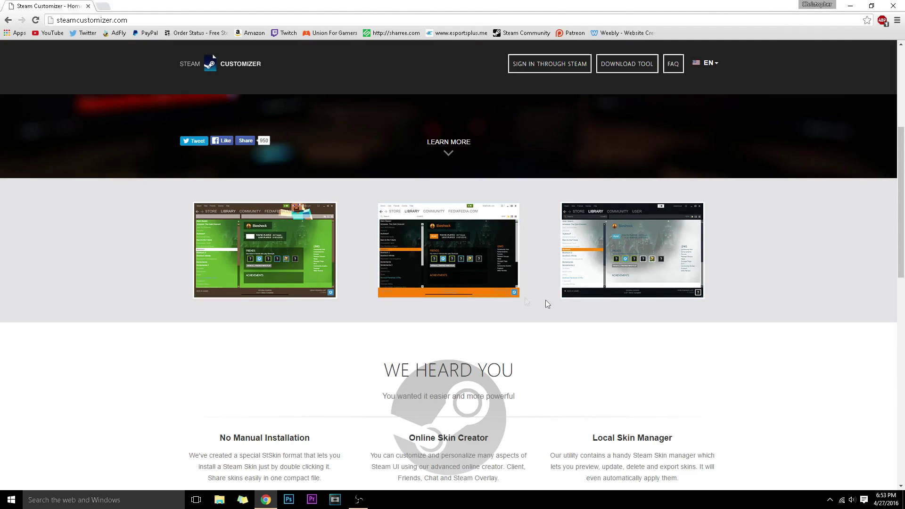
{"action": "scroll", "coordinate": [472, 245], "scroll_direction": "down", "scroll_amount": 7}
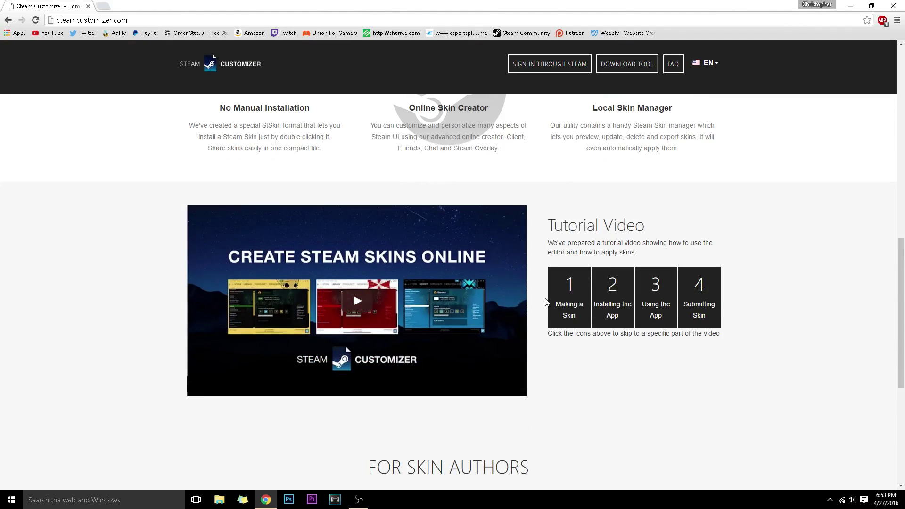
{"action": "scroll", "coordinate": [518, 340], "scroll_direction": "up", "scroll_amount": 12}
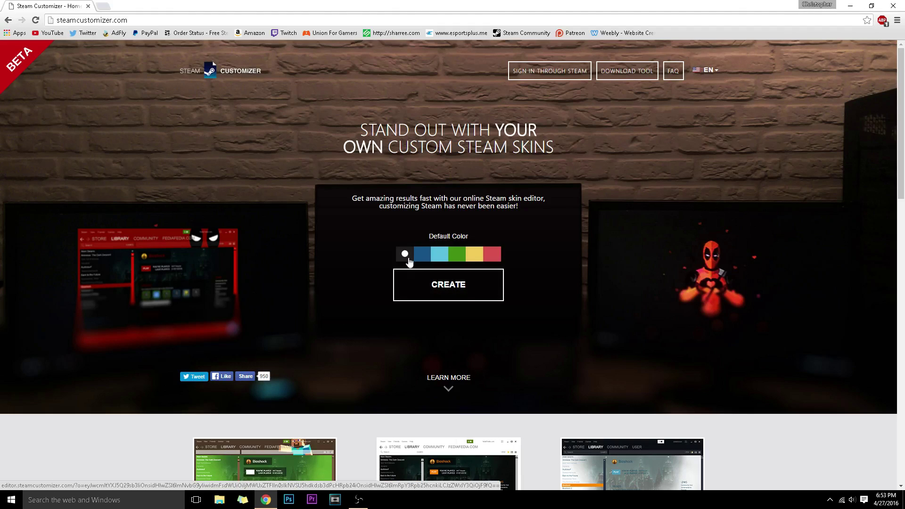
{"action": "left_click", "coordinate": [426, 284]}
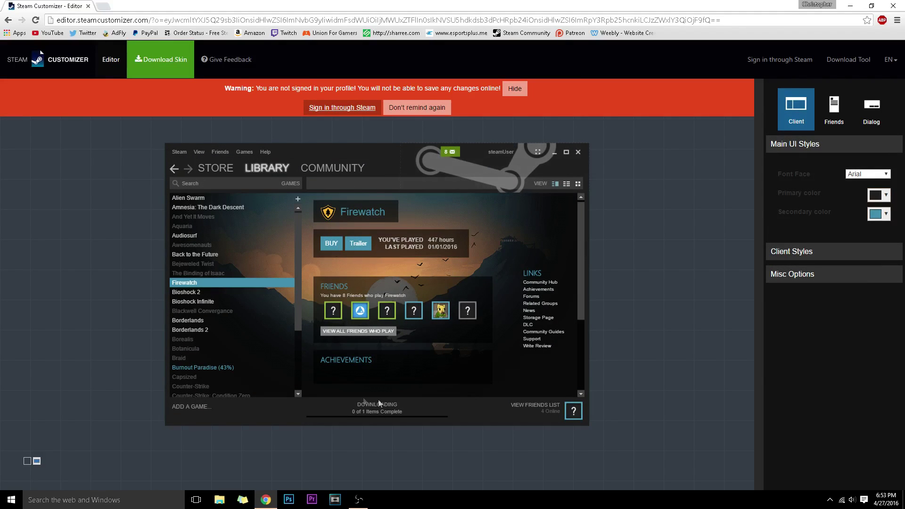
- Dismiss the sign-in warning for good, preview the Friends and Dialog styling, then open the Client font list
{"action": "left_click", "coordinate": [422, 107]}
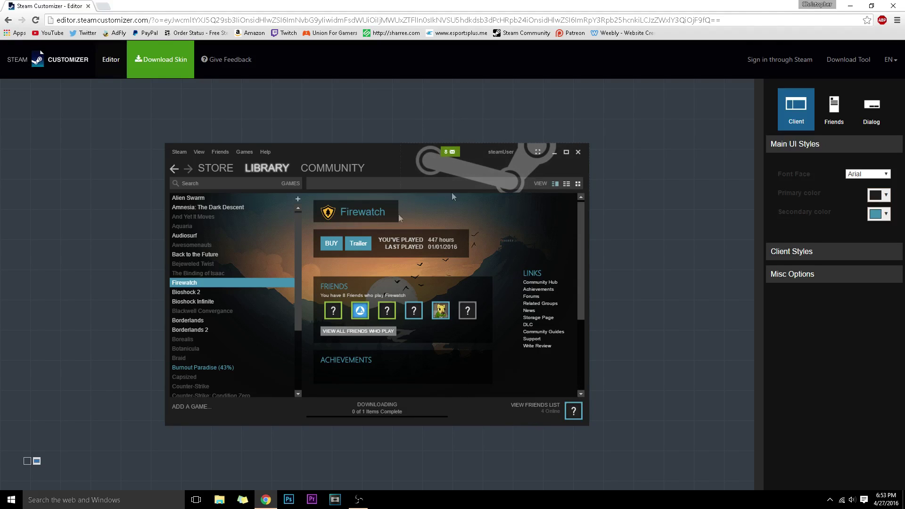
{"action": "left_click", "coordinate": [834, 120]}
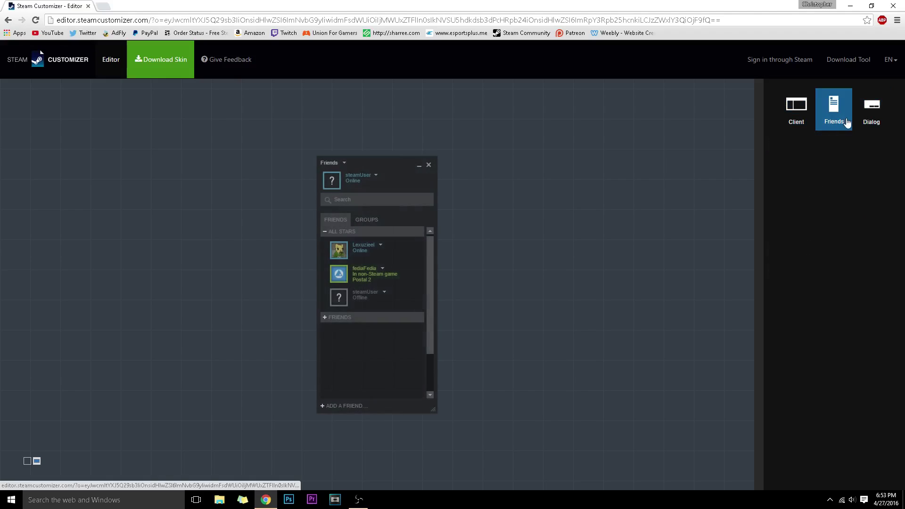
{"action": "left_click", "coordinate": [871, 122]}
{"action": "left_click", "coordinate": [795, 111]}
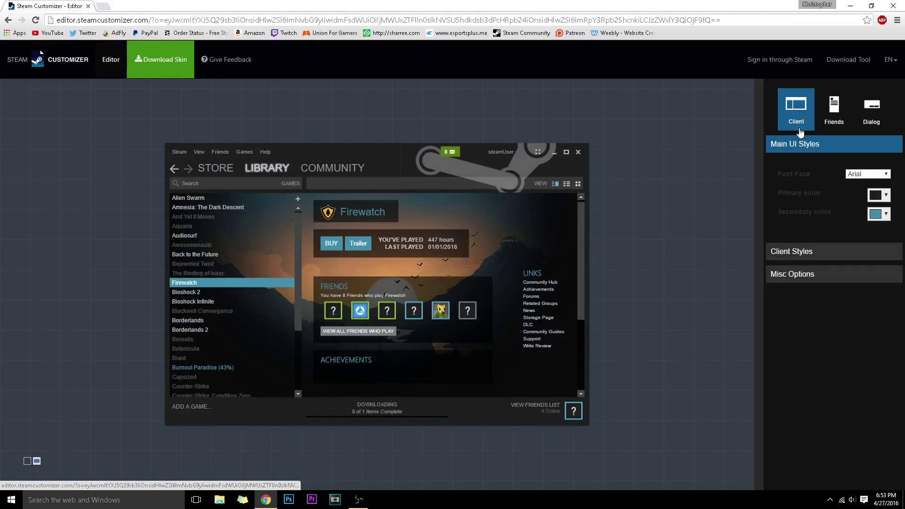
{"action": "left_click", "coordinate": [867, 174]}
- Set the font to Trebuchet MS, the primary colour to black and the secondary to gray, and review the status colours
{"action": "left_click", "coordinate": [872, 245]}
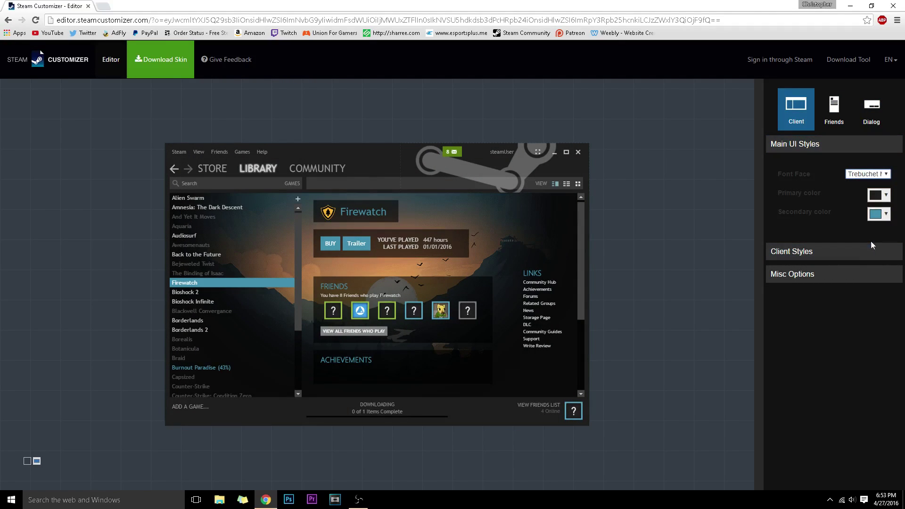
{"action": "left_click", "coordinate": [876, 196]}
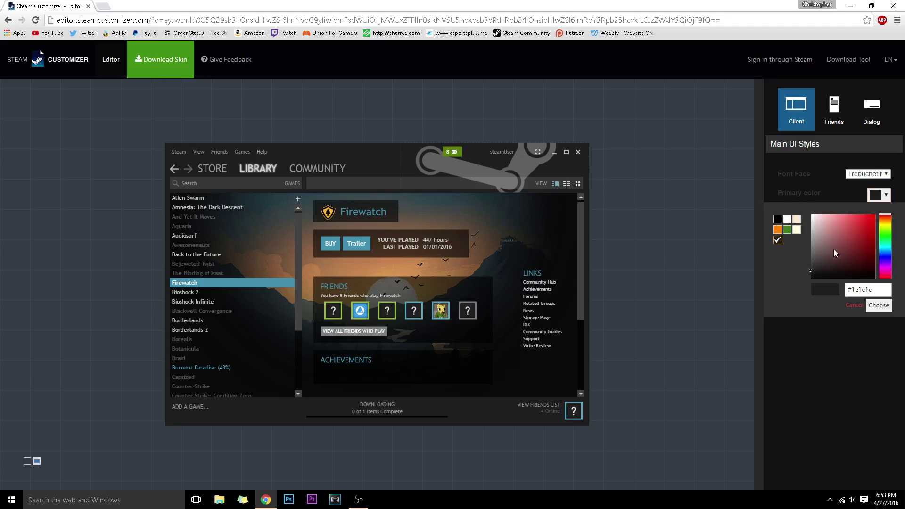
{"action": "left_click_drag", "start_coordinate": [864, 260], "coordinate": [808, 277]}
{"action": "left_click", "coordinate": [878, 324]}
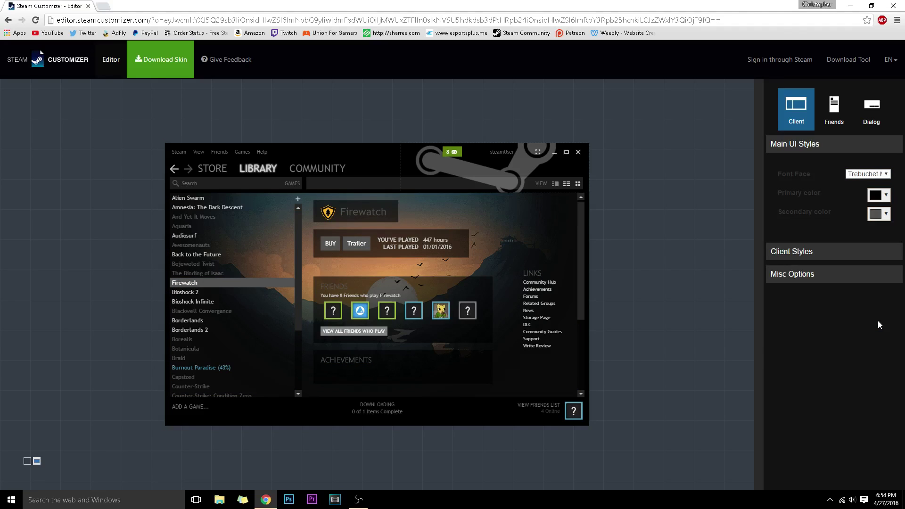
{"action": "left_click", "coordinate": [824, 282]}
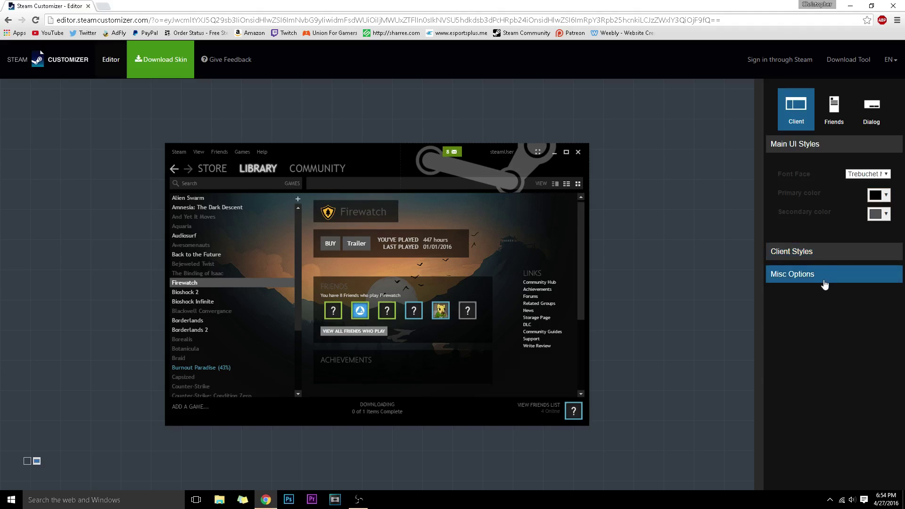
{"action": "left_click", "coordinate": [875, 307]}
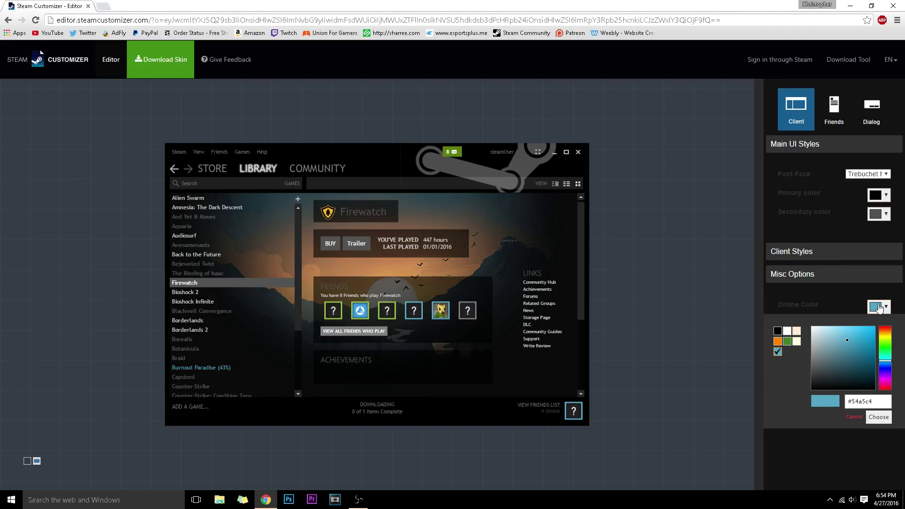
{"action": "left_click", "coordinate": [875, 307]}
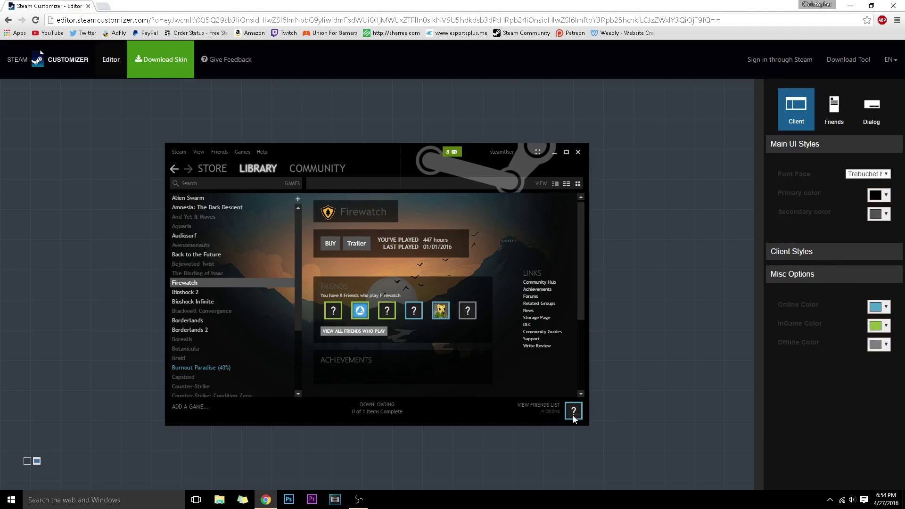
- Try Dark navigation glow, revert it to Light, and open the right-logo image chooser
{"action": "left_click", "coordinate": [796, 251]}
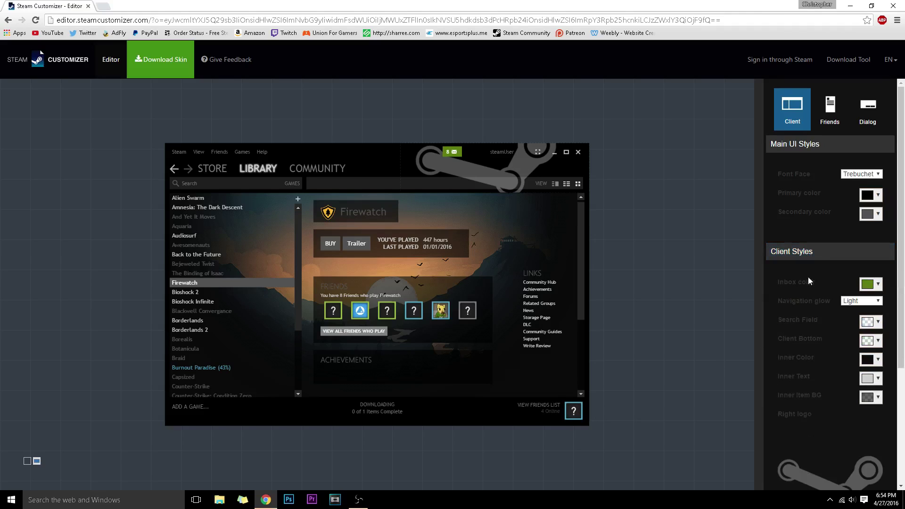
{"action": "scroll", "coordinate": [818, 279], "scroll_direction": "down", "scroll_amount": 3}
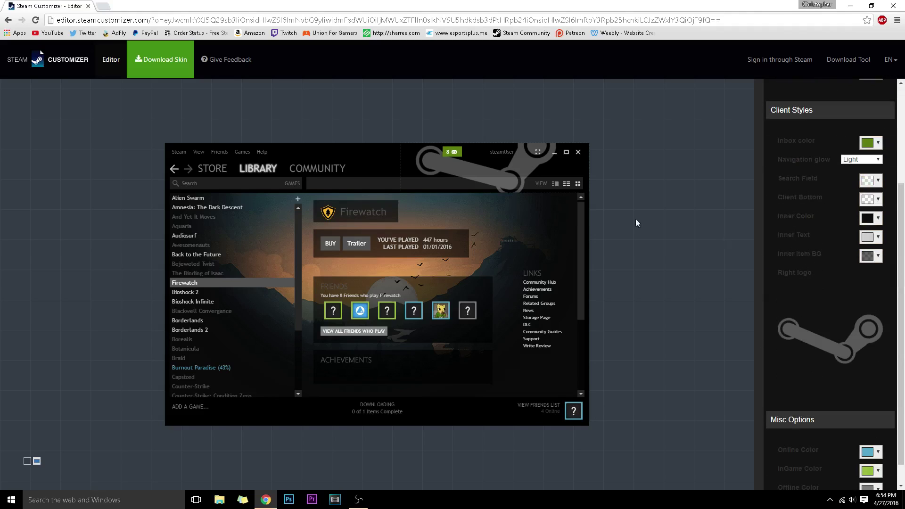
{"action": "left_click", "coordinate": [866, 160]}
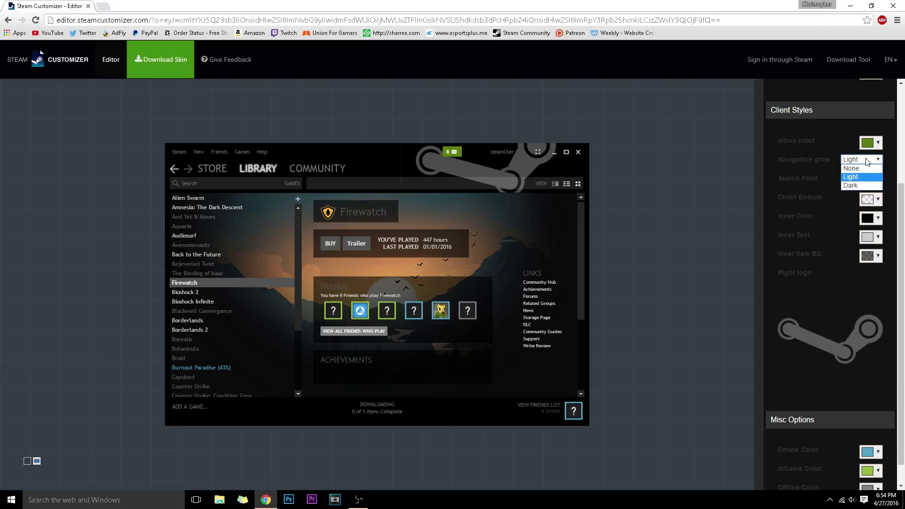
{"action": "left_click", "coordinate": [854, 185]}
{"action": "left_click", "coordinate": [854, 159]}
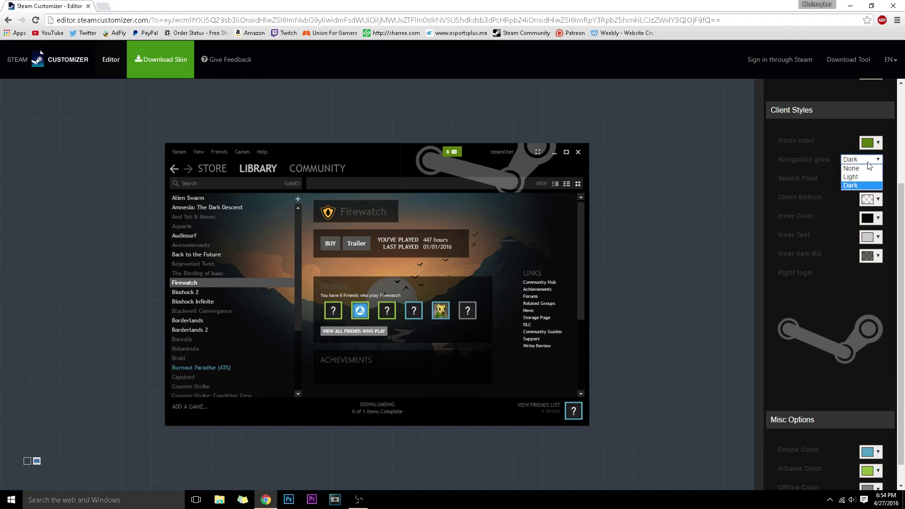
{"action": "left_click", "coordinate": [871, 176]}
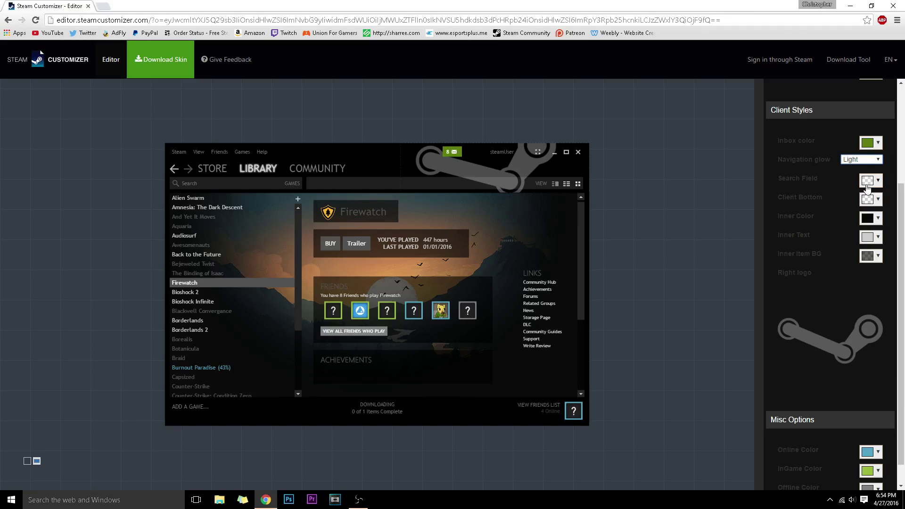
{"action": "left_click", "coordinate": [842, 329]}
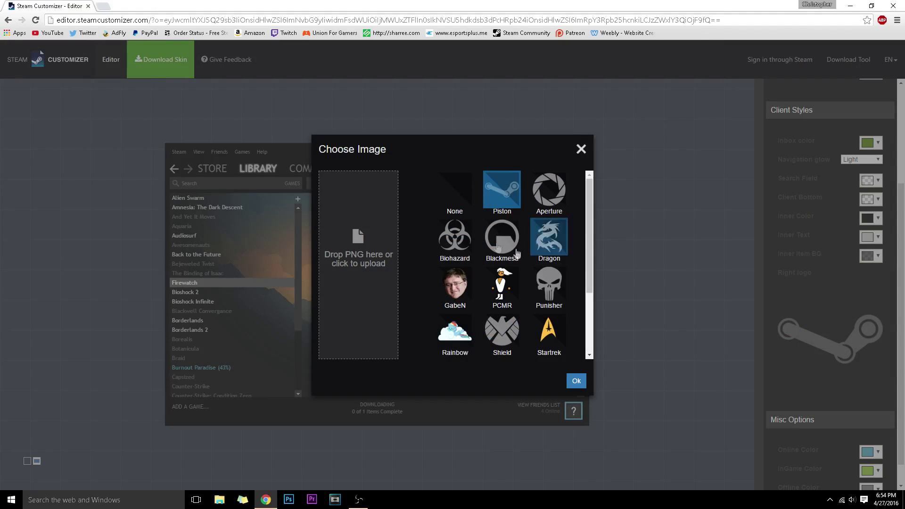
- Make Rainbow the right logo and shrink it at the preview's top right
{"action": "scroll", "coordinate": [517, 254], "scroll_direction": "down", "scroll_amount": 2}
{"action": "double_click", "coordinate": [581, 148]}
{"action": "left_click", "coordinate": [581, 149]}
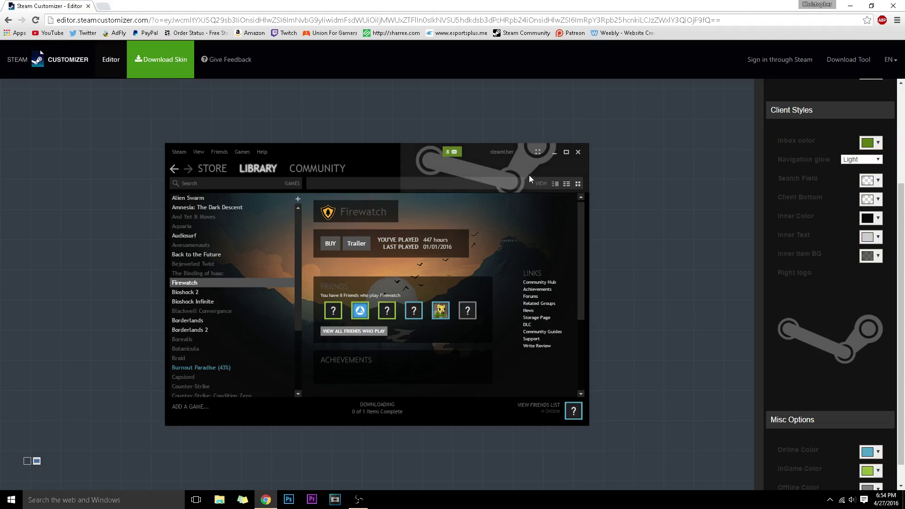
{"action": "left_click", "coordinate": [829, 320]}
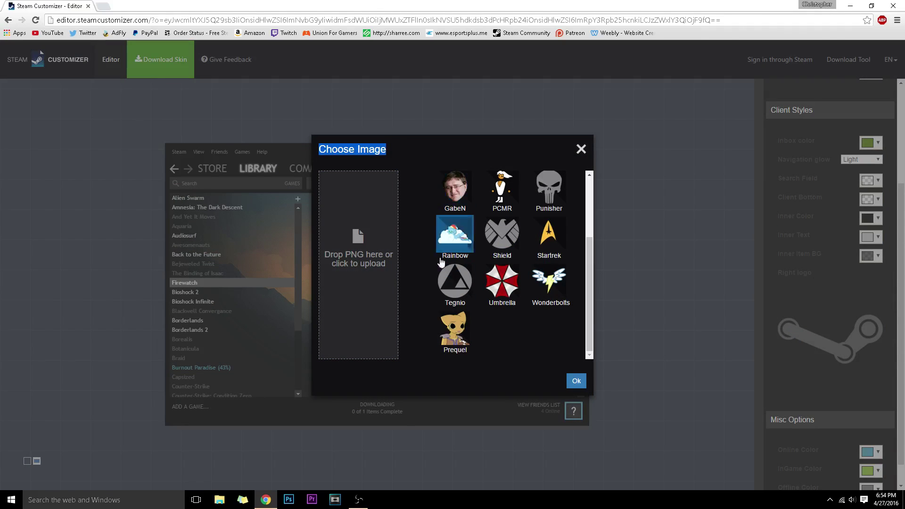
{"action": "scroll", "coordinate": [450, 290], "scroll_direction": "up", "scroll_amount": 2}
{"action": "scroll", "coordinate": [451, 296], "scroll_direction": "down", "scroll_amount": 2}
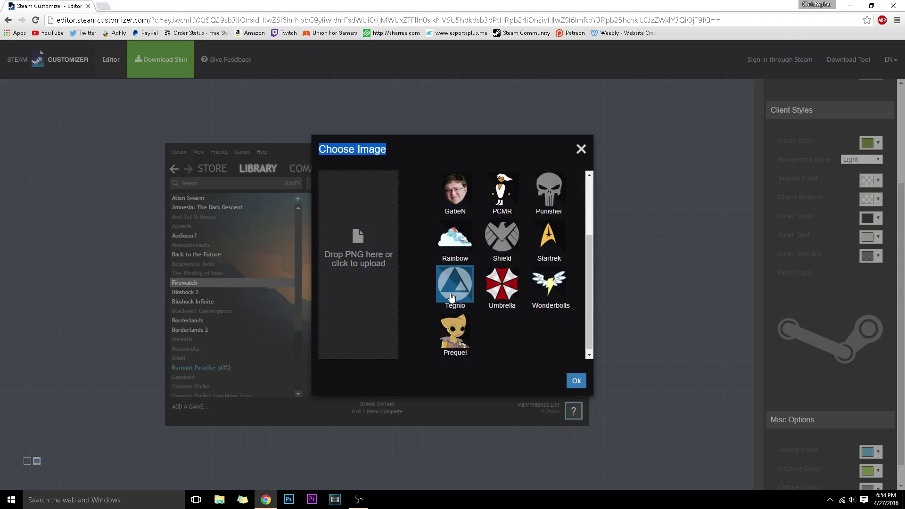
{"action": "left_click", "coordinate": [453, 249]}
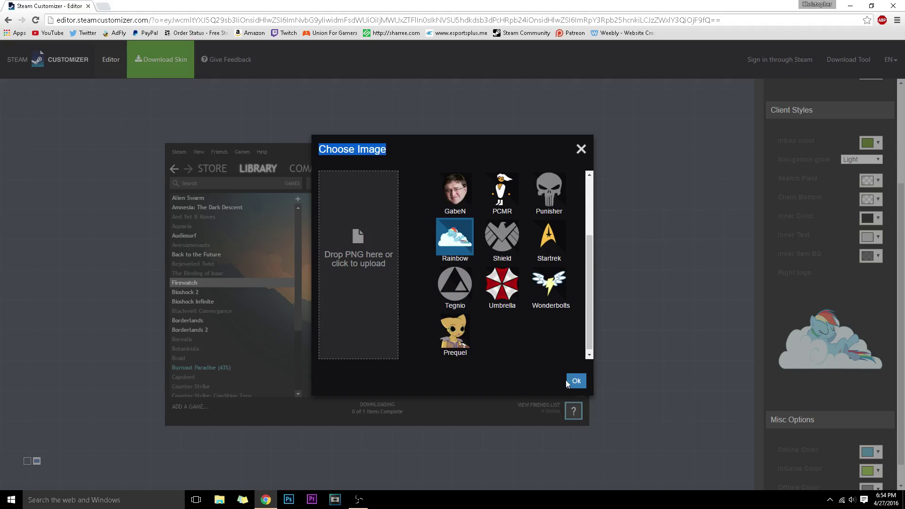
{"action": "left_click", "coordinate": [575, 381]}
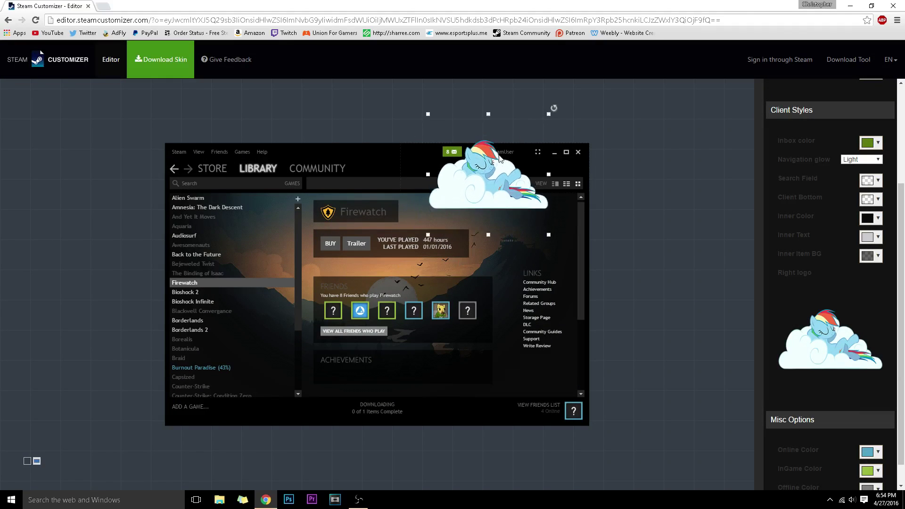
{"action": "left_click_drag", "start_coordinate": [549, 230], "coordinate": [502, 143]}
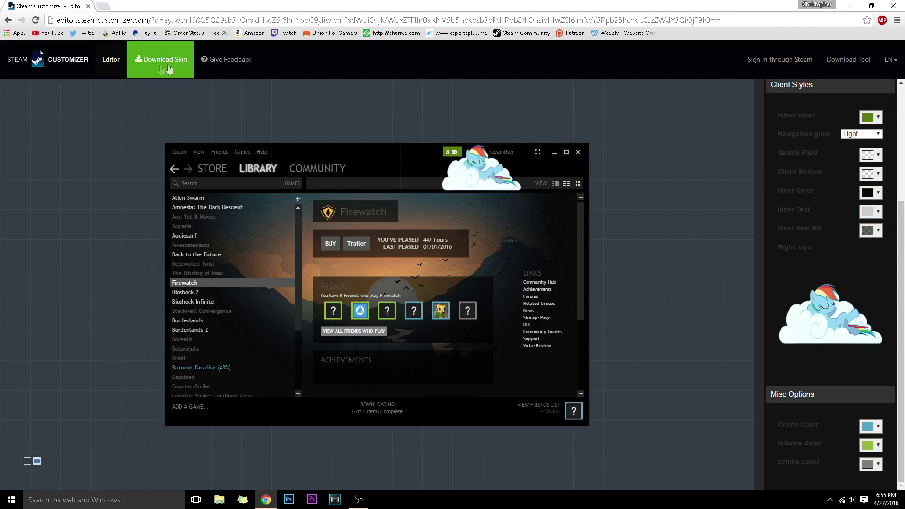
- Download the skin as Enhanced Steam (1).stskin and drag it onto the desktop
{"action": "left_click", "coordinate": [148, 75]}
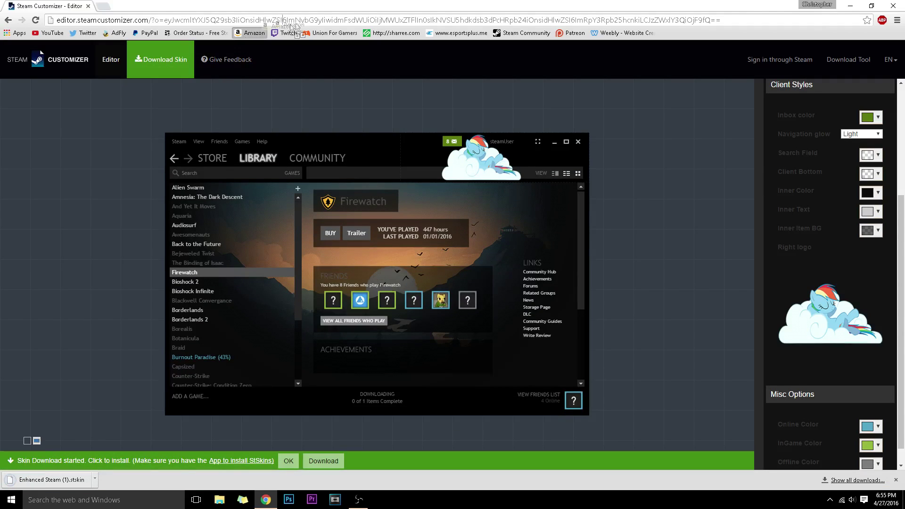
{"action": "left_click", "coordinate": [249, 33]}
{"action": "left_click", "coordinate": [457, 100]}
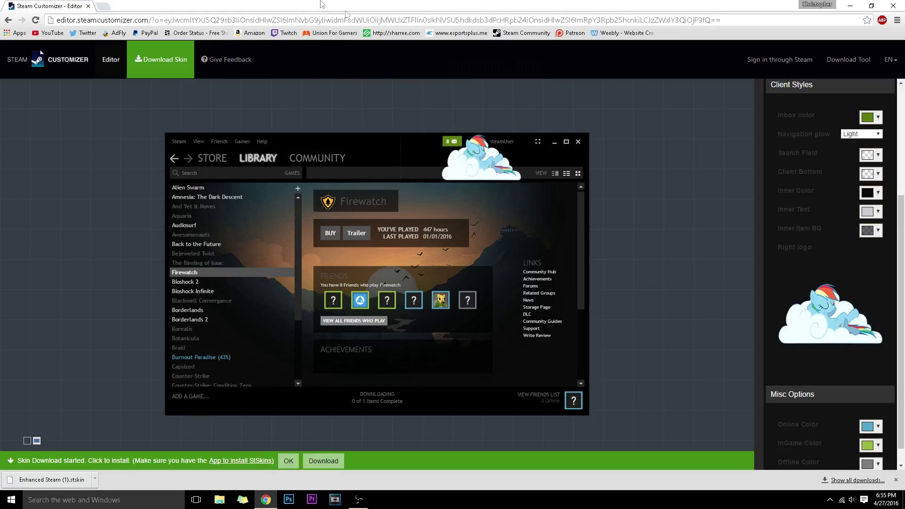
{"action": "key", "text": "super+Down"}
{"action": "left_click_drag", "start_coordinate": [253, 474], "coordinate": [125, 221]}
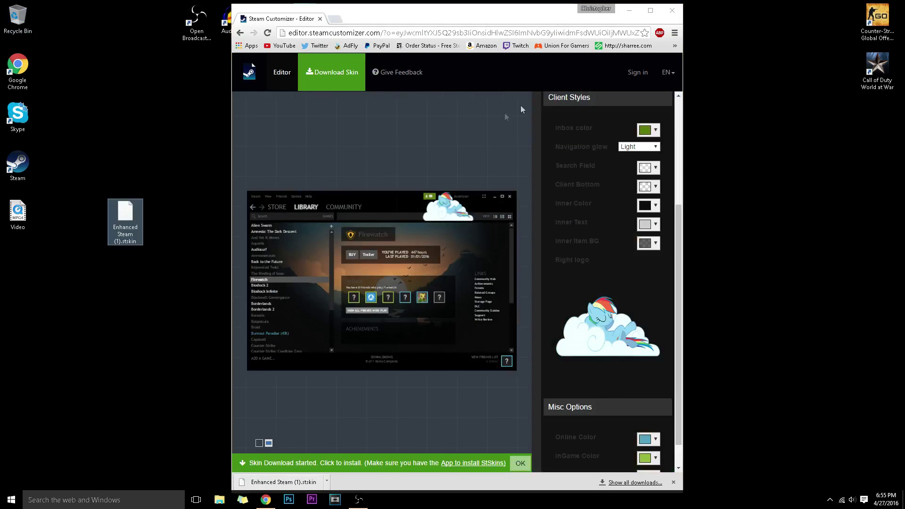
{"action": "left_click", "coordinate": [650, 10]}
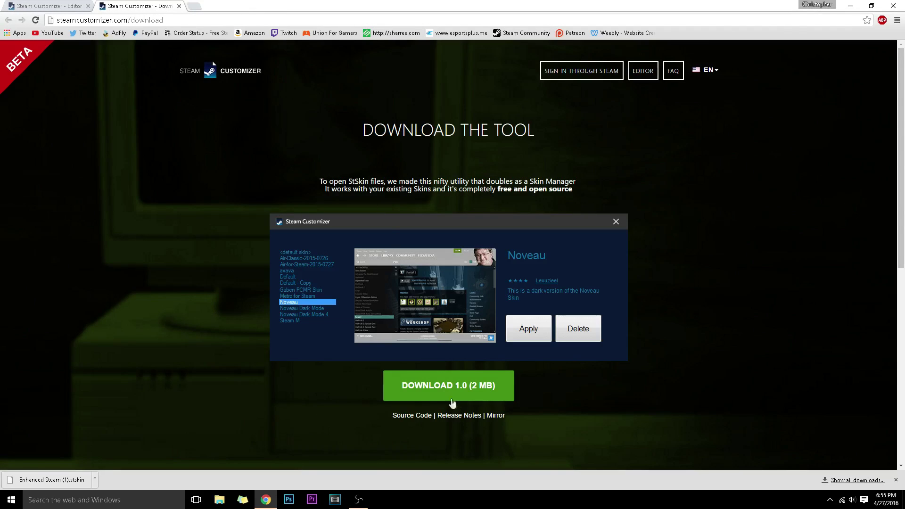
- Download Steam Customizer 1.0, run setup.exe, accept the licence and finish the install
{"action": "left_click", "coordinate": [456, 391]}
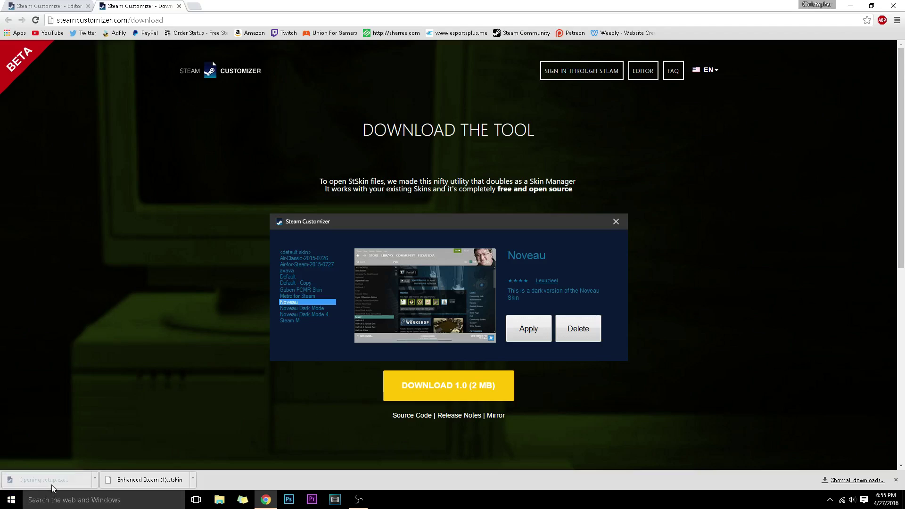
{"action": "left_click", "coordinate": [29, 479]}
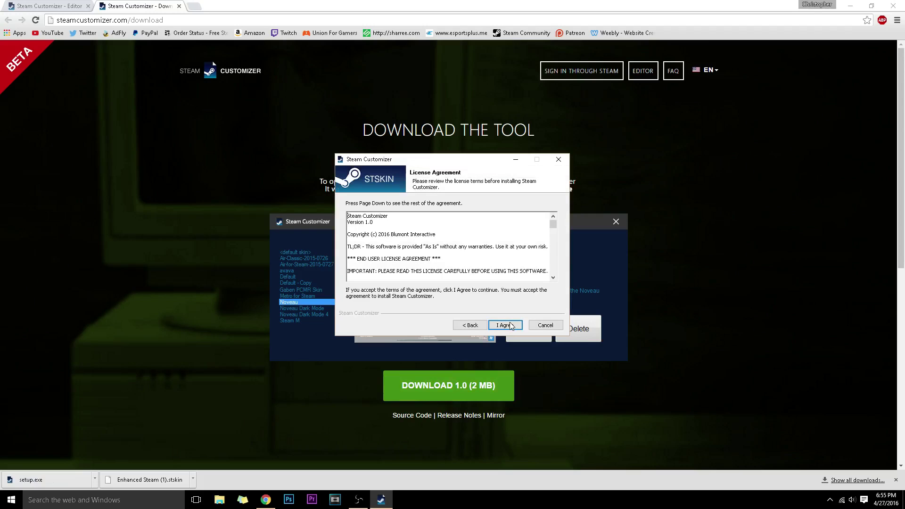
{"action": "left_click", "coordinate": [497, 327]}
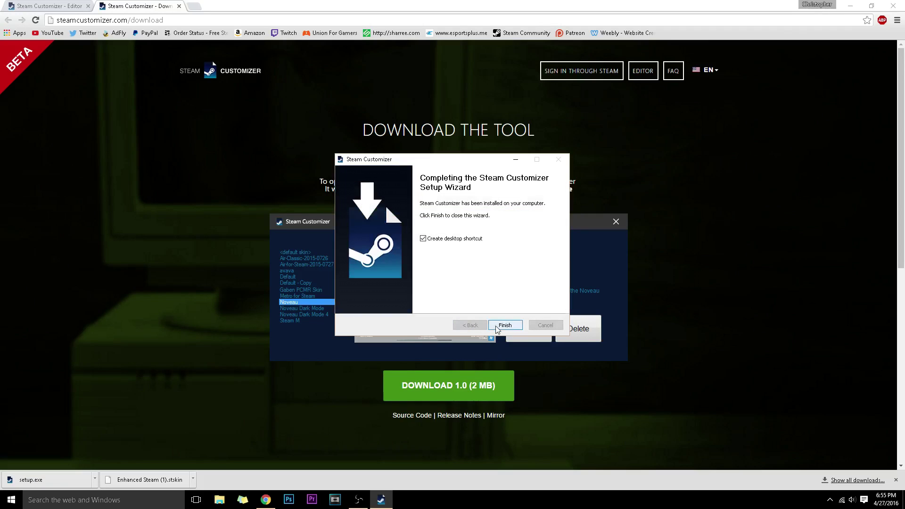
{"action": "left_click", "coordinate": [497, 326]}
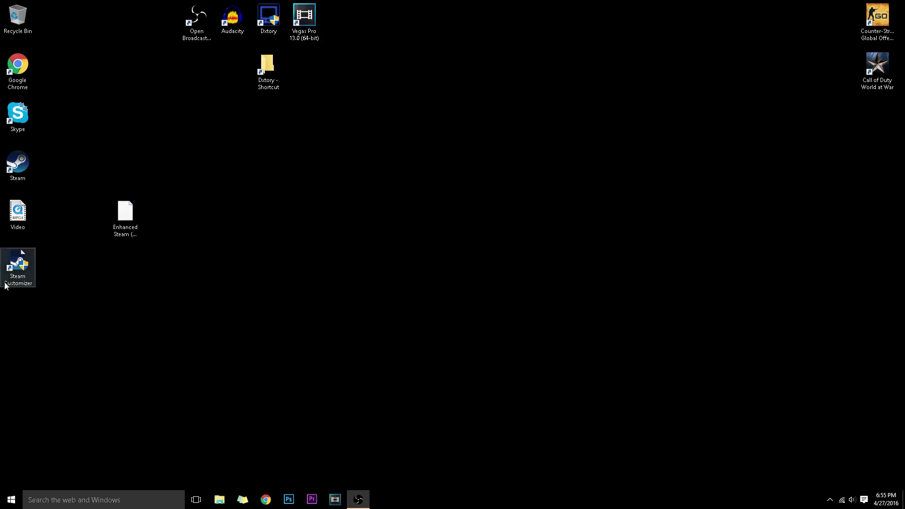
- Install Enhanced Steam (1).stskin from the Desktop in Steam Customizer, then launch Steam
{"action": "double_click", "coordinate": [19, 271]}
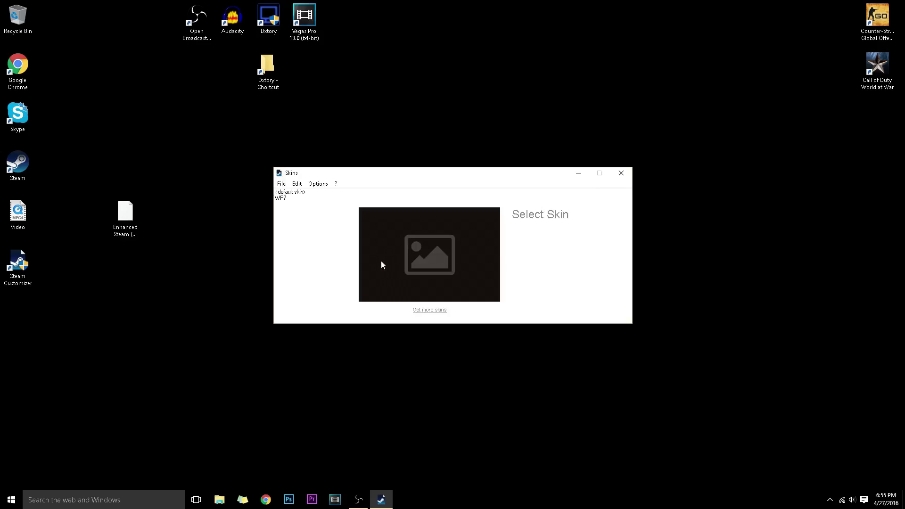
{"action": "left_click_drag", "start_coordinate": [480, 162], "coordinate": [355, 145]}
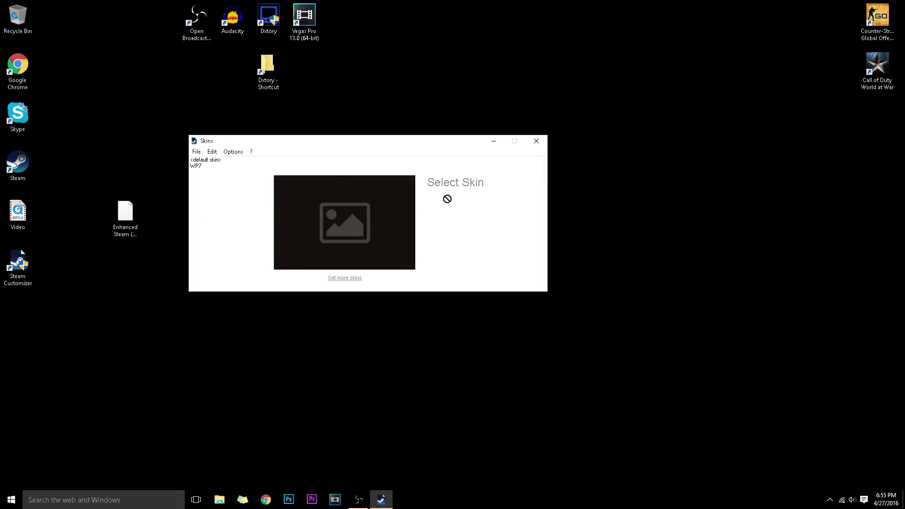
{"action": "left_click", "coordinate": [196, 151]}
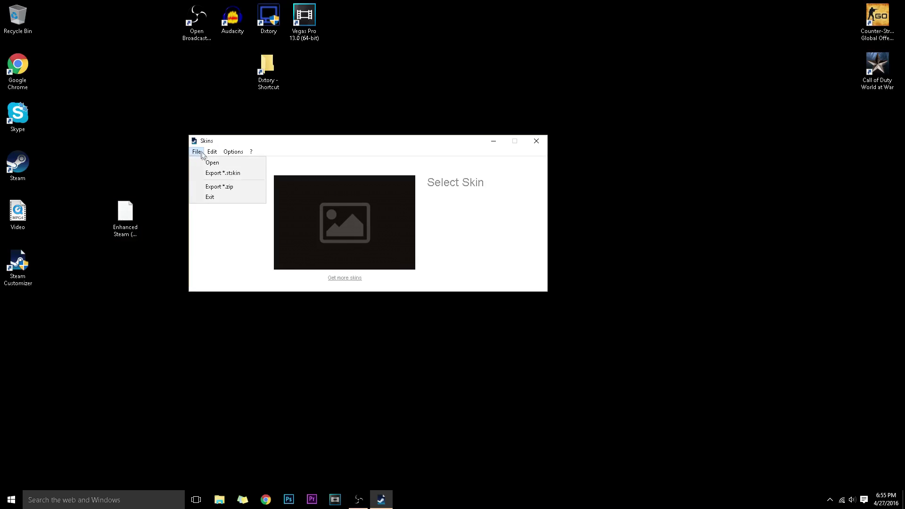
{"action": "left_click", "coordinate": [205, 163]}
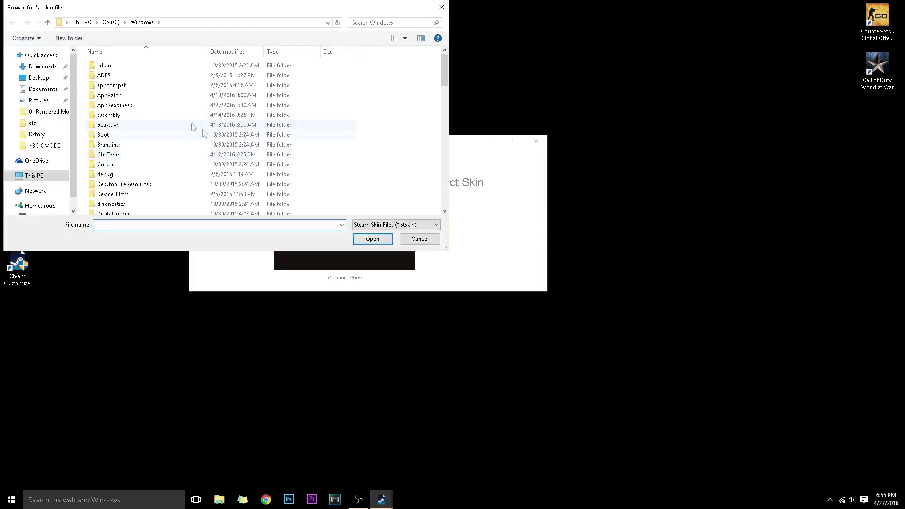
{"action": "left_click", "coordinate": [39, 77]}
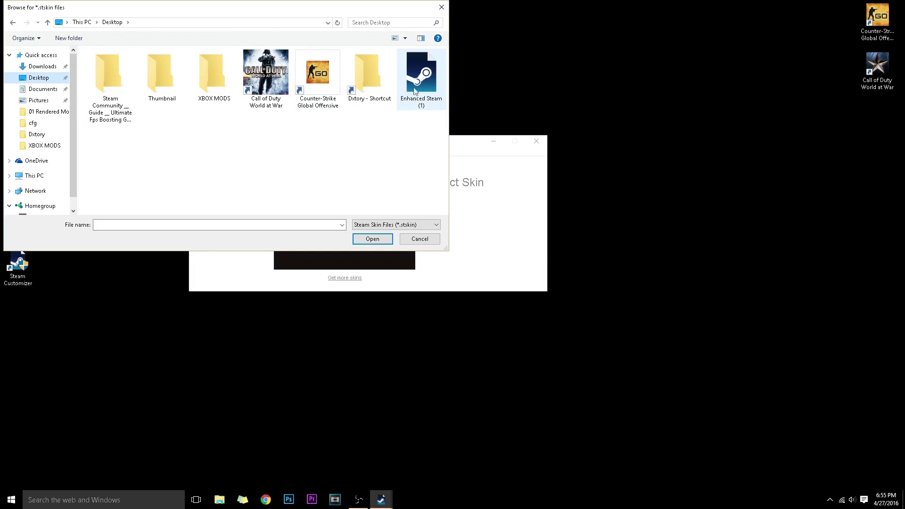
{"action": "double_click", "coordinate": [414, 91]}
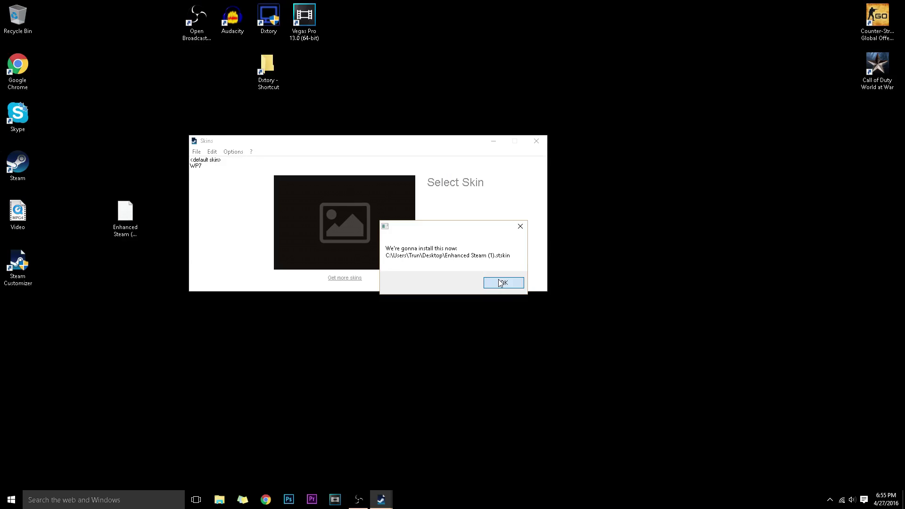
{"action": "left_click", "coordinate": [500, 283]}
{"action": "double_click", "coordinate": [18, 163]}
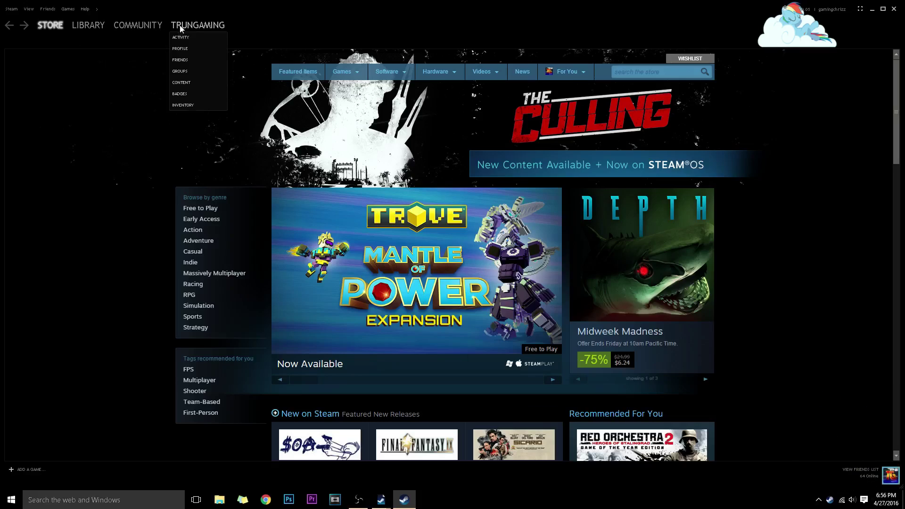
- Check the new skin on the Library, Community and Store pages, then close Steam
{"action": "scroll", "coordinate": [757, 83], "scroll_direction": "down", "scroll_amount": 1}
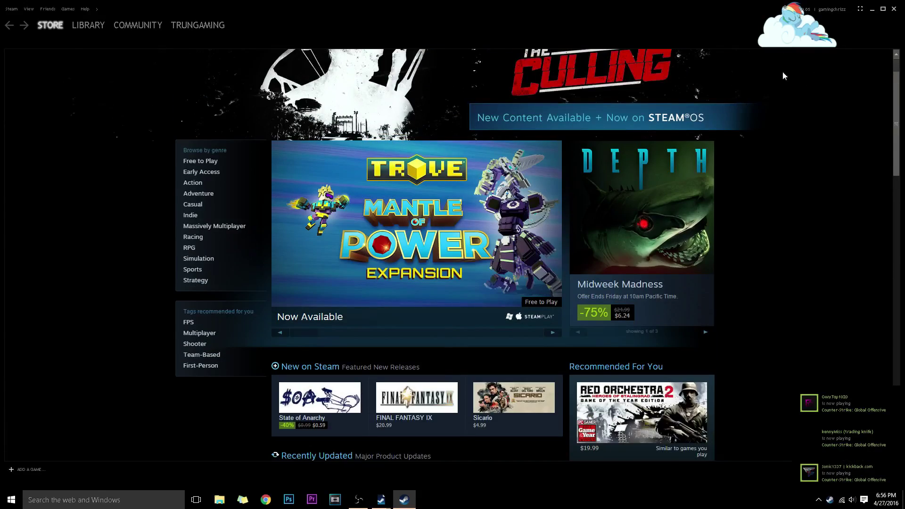
{"action": "scroll", "coordinate": [782, 71], "scroll_direction": "down", "scroll_amount": 2}
{"action": "left_click", "coordinate": [88, 25]}
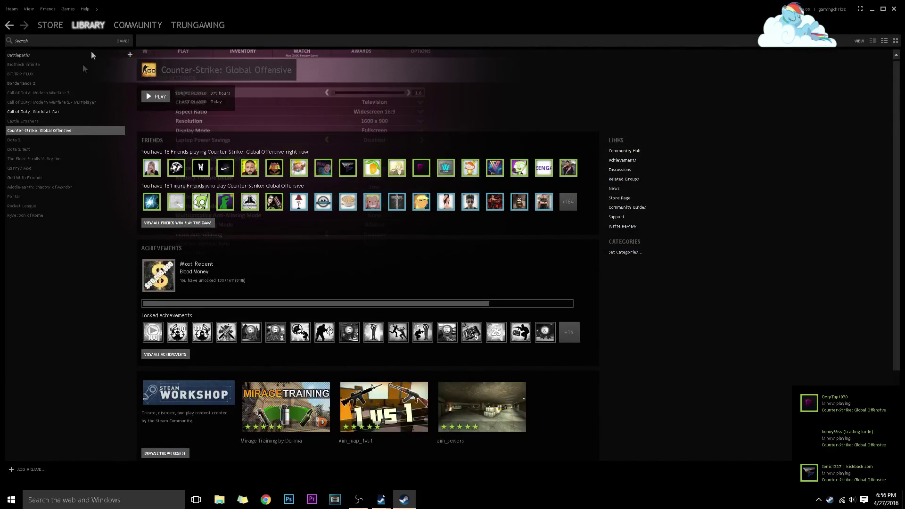
{"action": "left_click", "coordinate": [156, 26]}
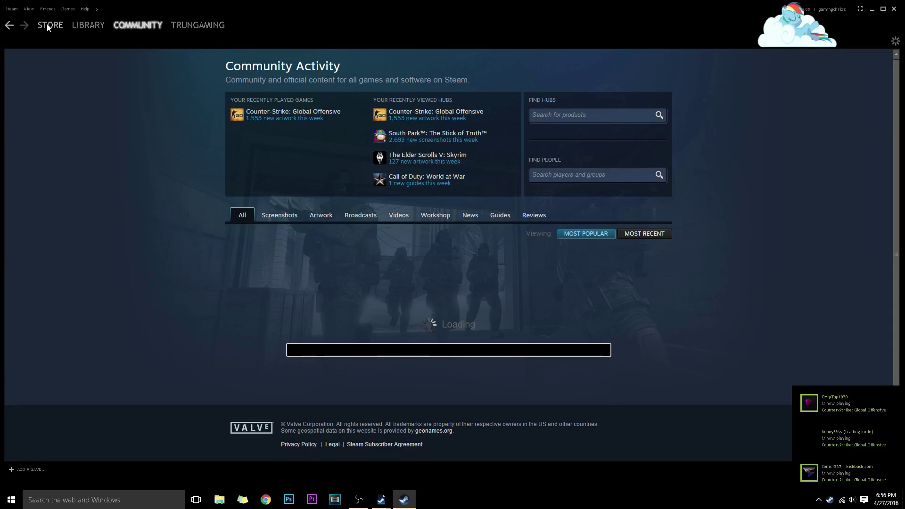
{"action": "left_click", "coordinate": [49, 26]}
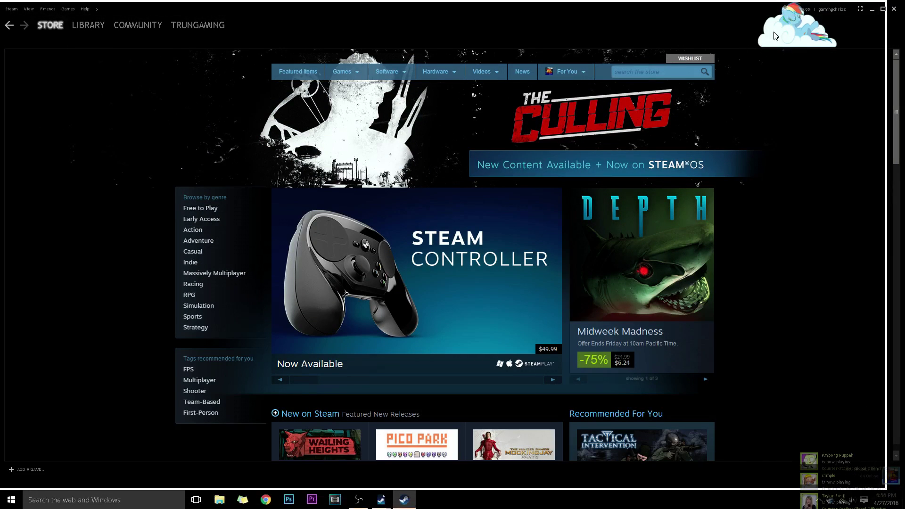
{"action": "left_click", "coordinate": [875, 10]}
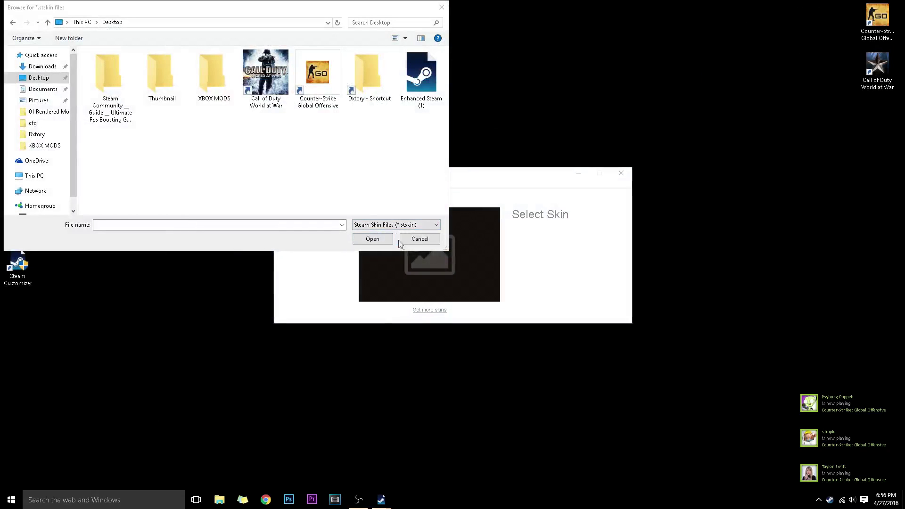
- Close the leftover dialogs, delete Enhanced Steam (1).stskin via the Recycle Bin, and relaunch Steam
{"action": "left_click", "coordinate": [420, 239]}
{"action": "left_click", "coordinate": [627, 177]}
{"action": "left_click_drag", "start_coordinate": [112, 232], "coordinate": [17, 19]}
{"action": "right_click", "coordinate": [19, 28]}
{"action": "left_click", "coordinate": [47, 47]}
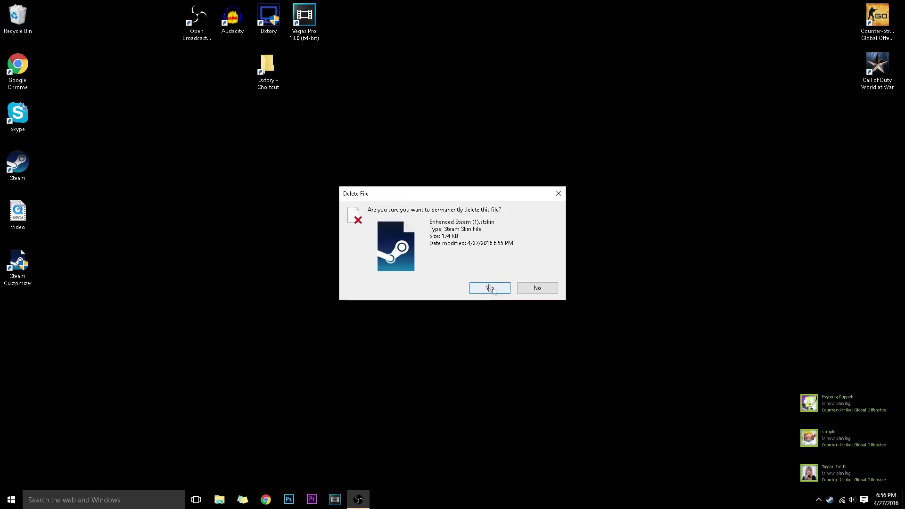
{"action": "left_click", "coordinate": [485, 231]}
{"action": "double_click", "coordinate": [35, 165]}
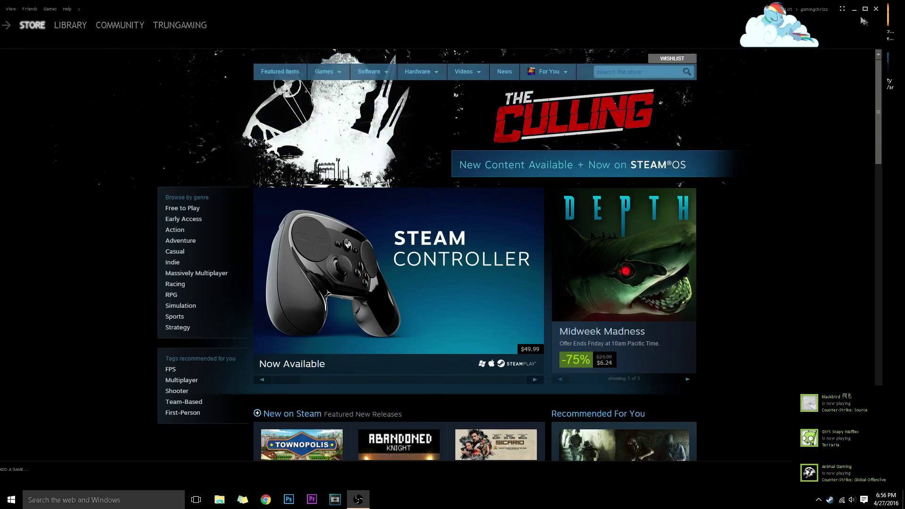
- Maximize Steam and visit the profile, Store and Library pages
{"action": "left_click", "coordinate": [865, 8]}
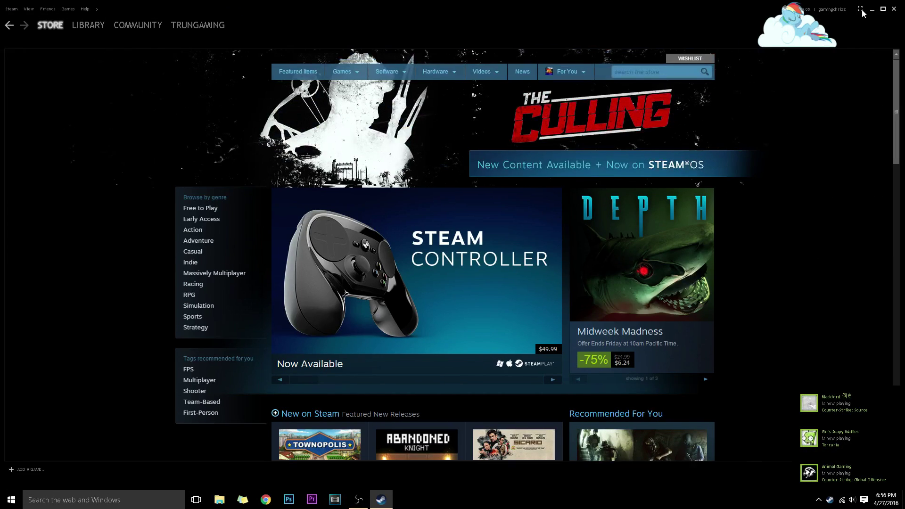
{"action": "left_click", "coordinate": [197, 25]}
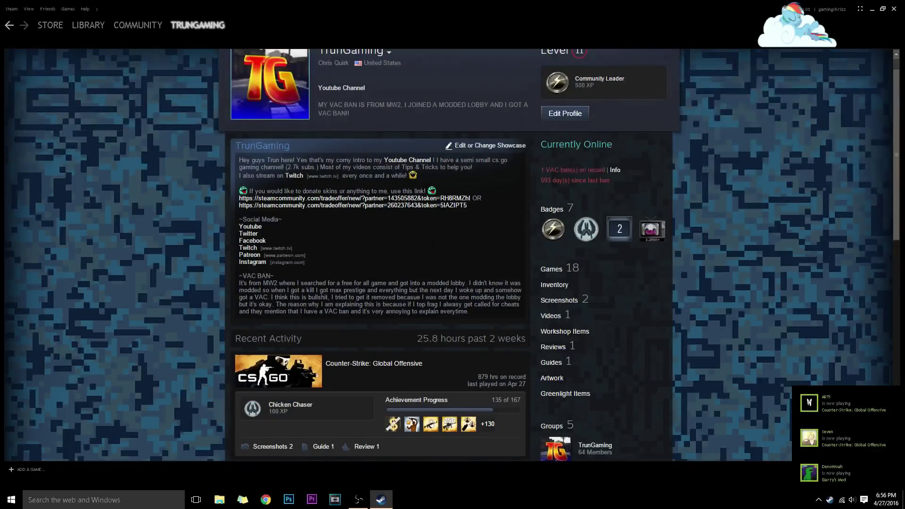
{"action": "left_click", "coordinate": [50, 25]}
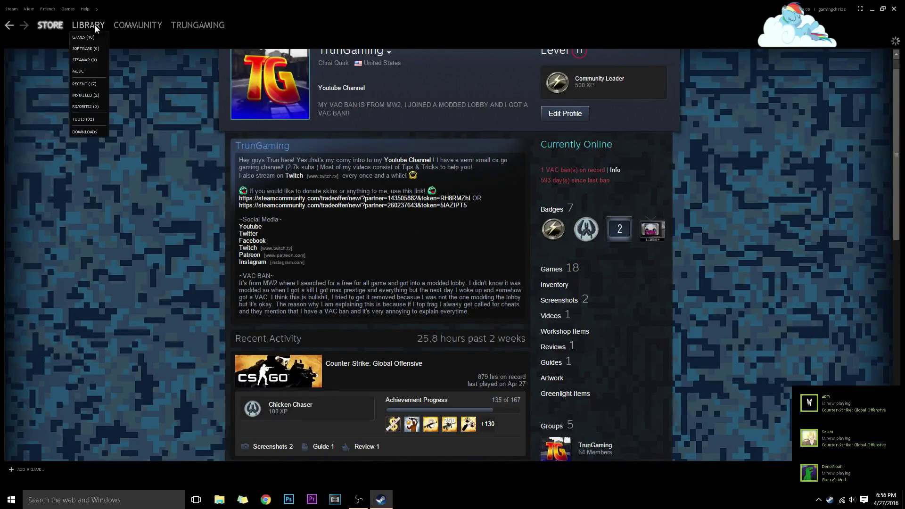
{"action": "left_click", "coordinate": [95, 26]}
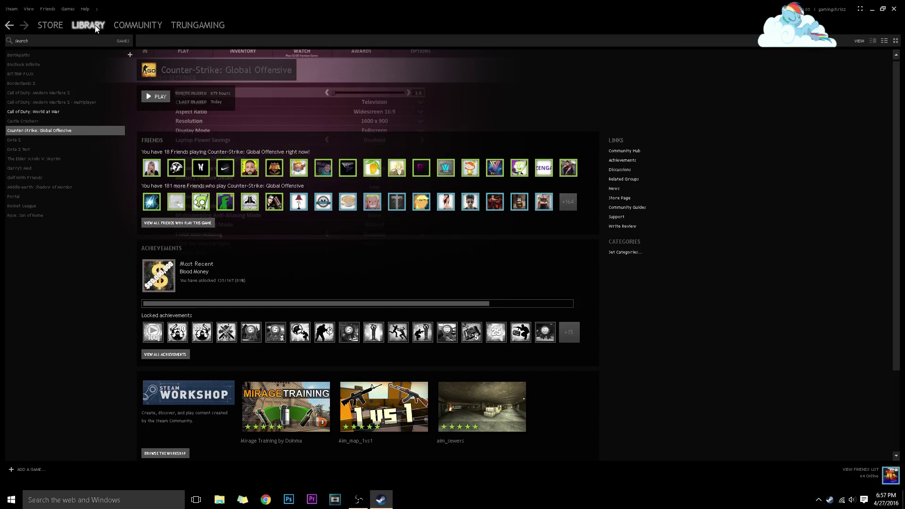